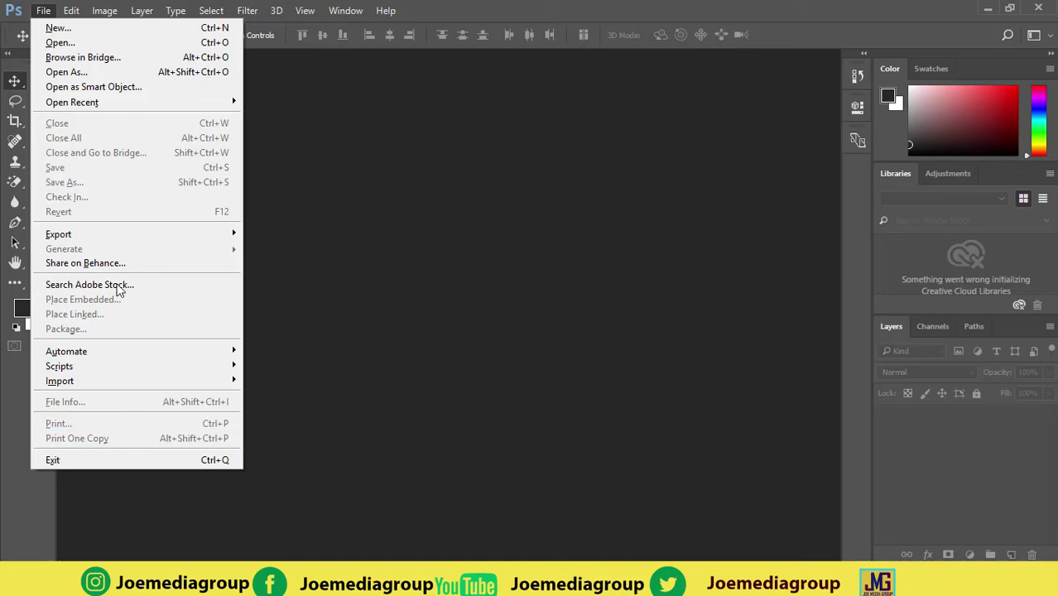
# Start a new document from the File menu, showing the 800 x 800 pixel default.
pyautogui.click(46, 11)
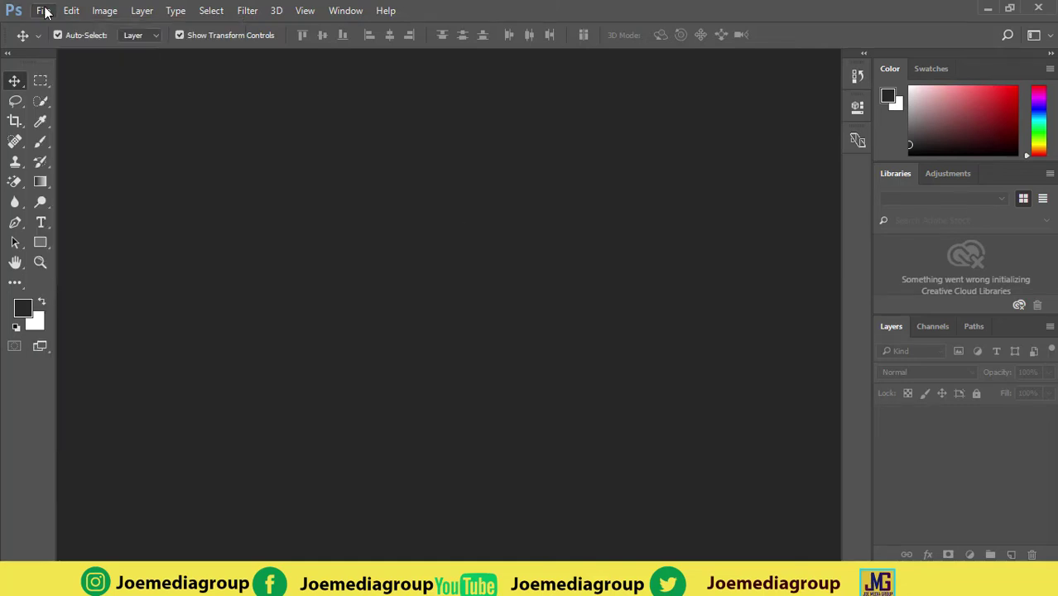
pyautogui.click(45, 12)
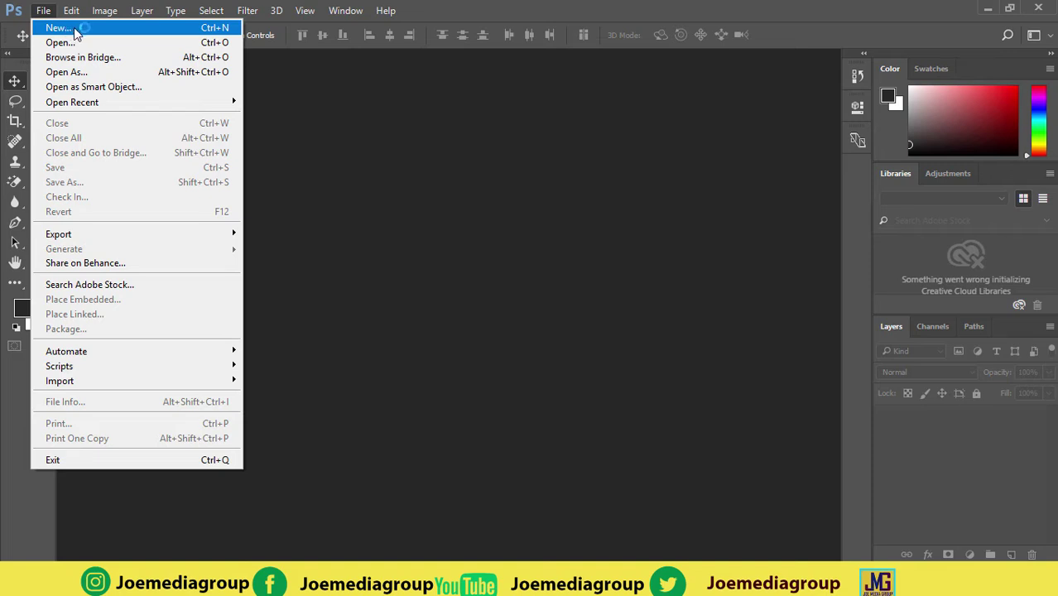
pyautogui.click(75, 31)
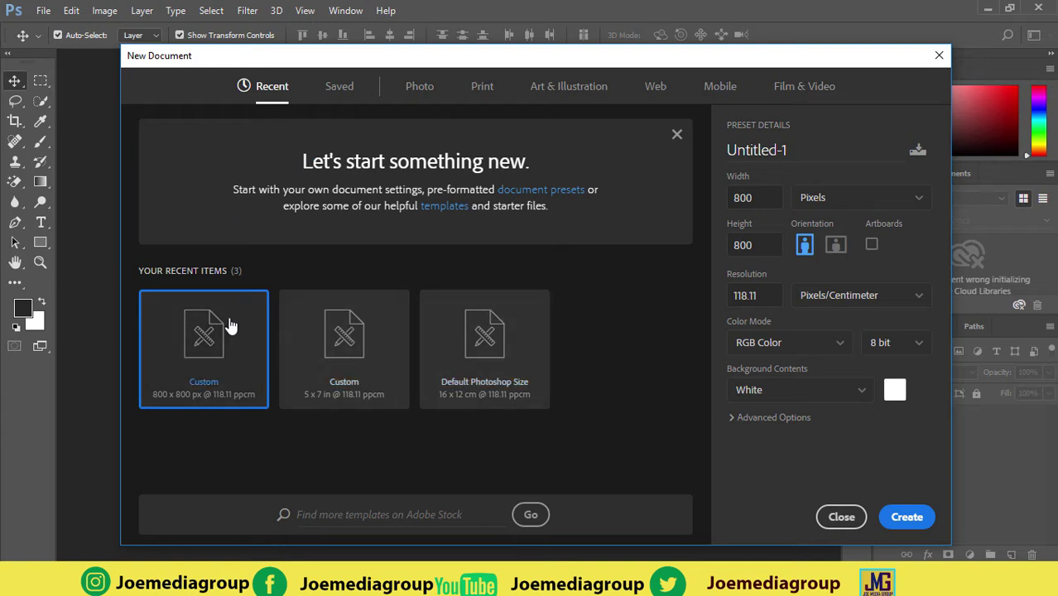
# Browse the Saved, Photo, Art & Illustration and Web presets, settling on Print's Letter 8.5 x 11 in.
pyautogui.click(341, 89)
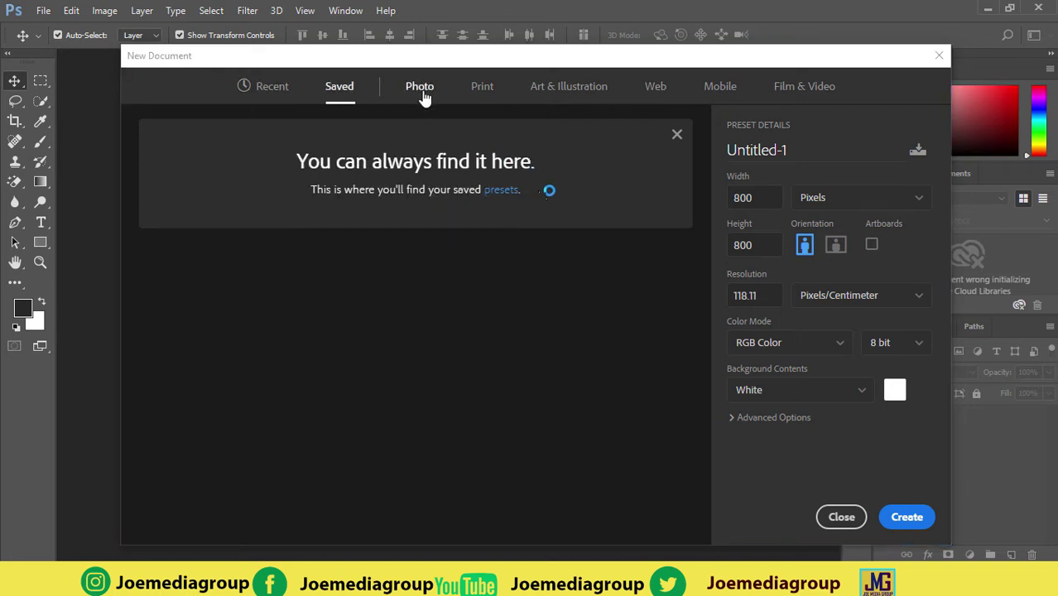
pyautogui.click(422, 92)
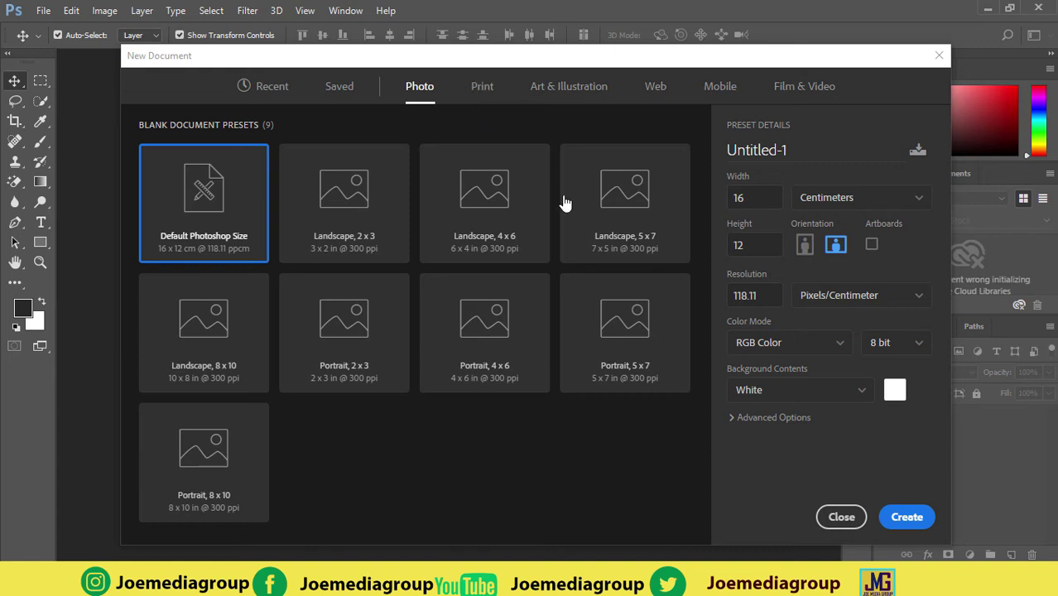
pyautogui.click(482, 89)
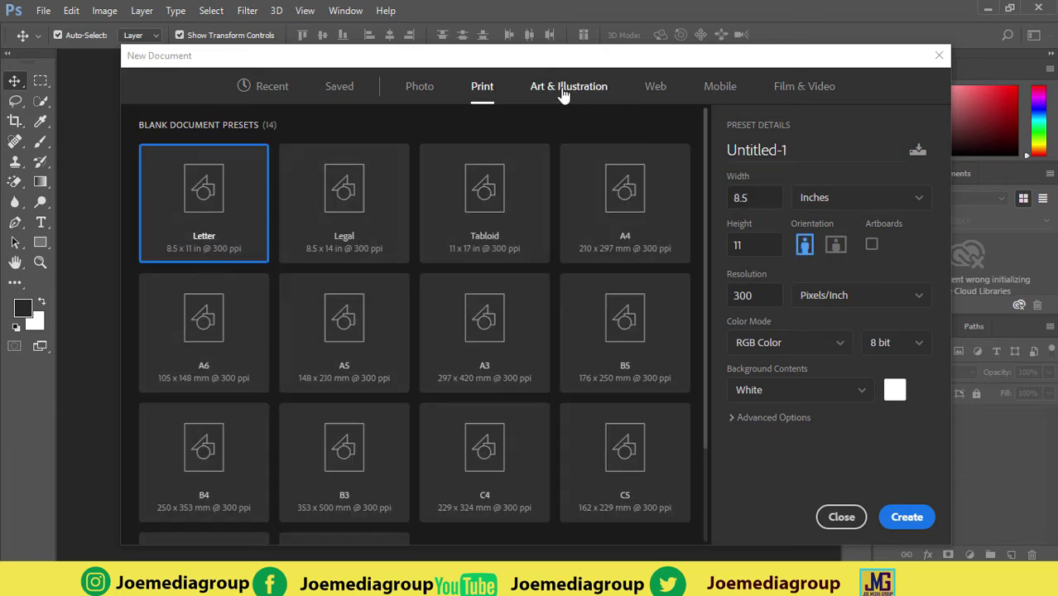
pyautogui.click(566, 87)
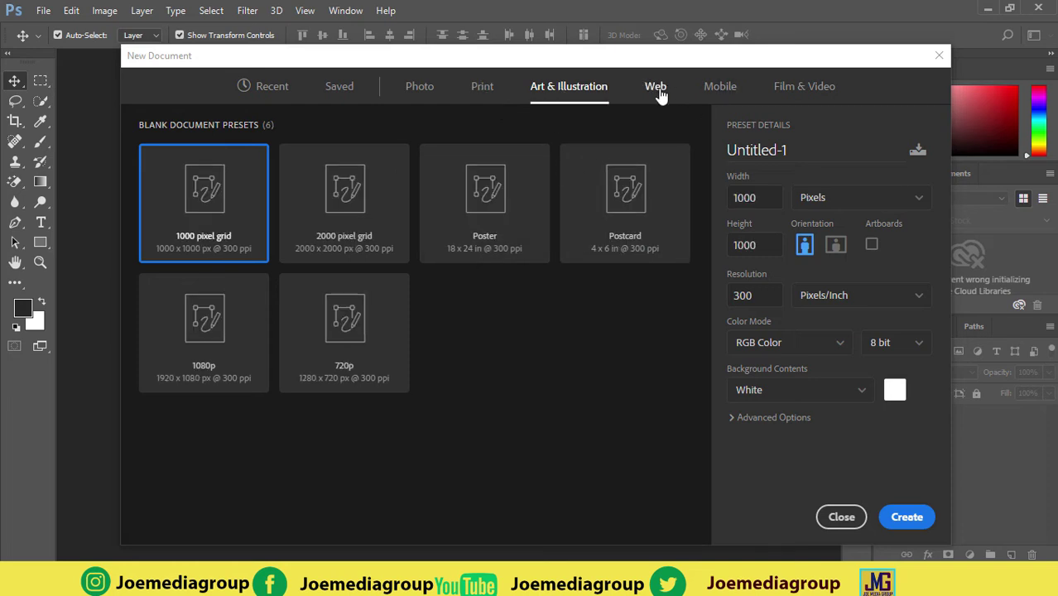
pyautogui.click(660, 92)
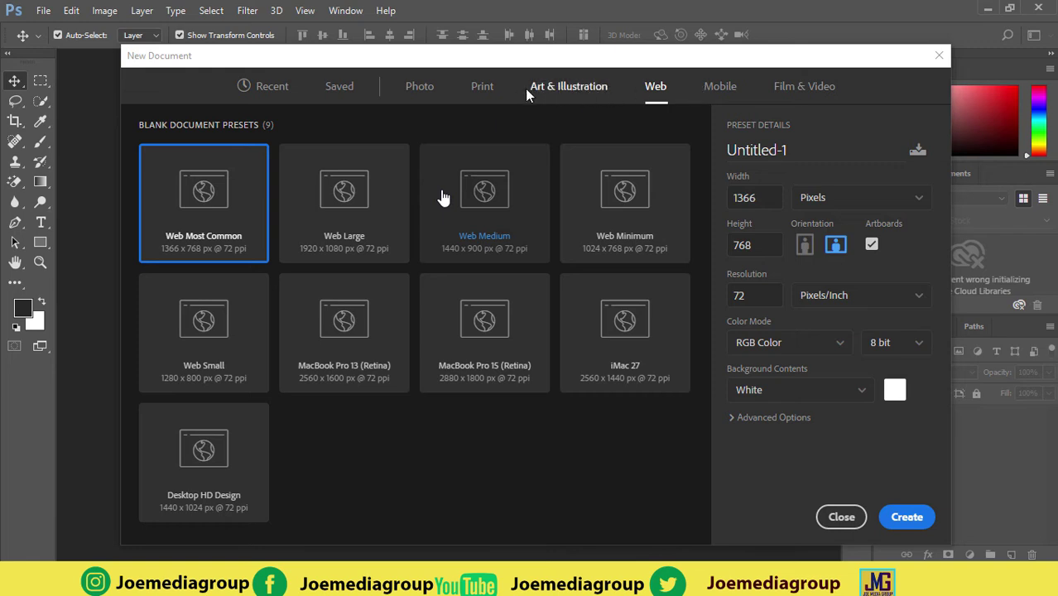
pyautogui.click(484, 92)
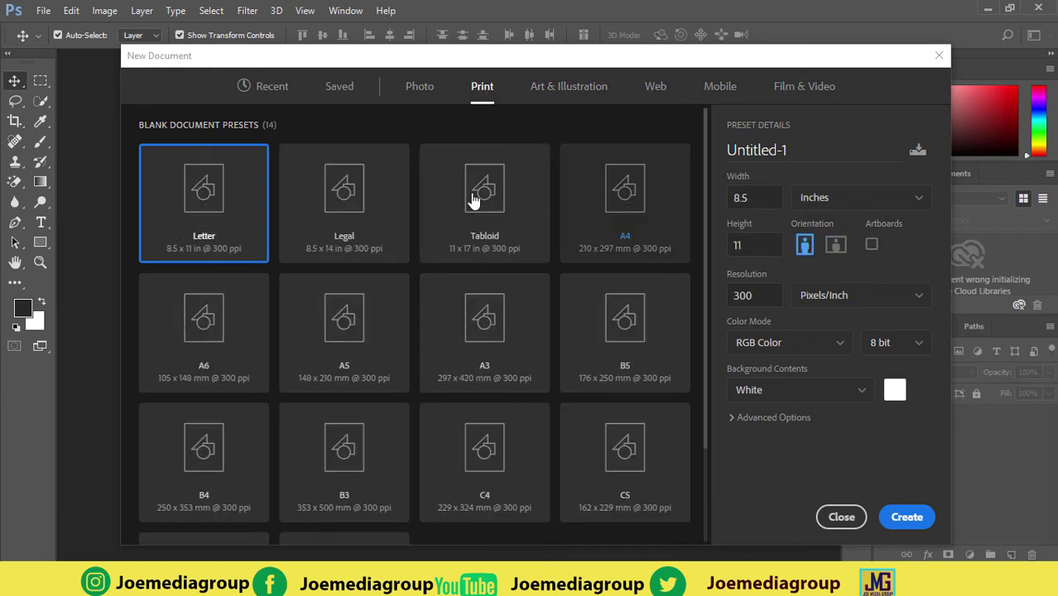
# Create two trial blank Letter documents and close the Untitled-1 canvas.
pyautogui.doubleClick(200, 211)
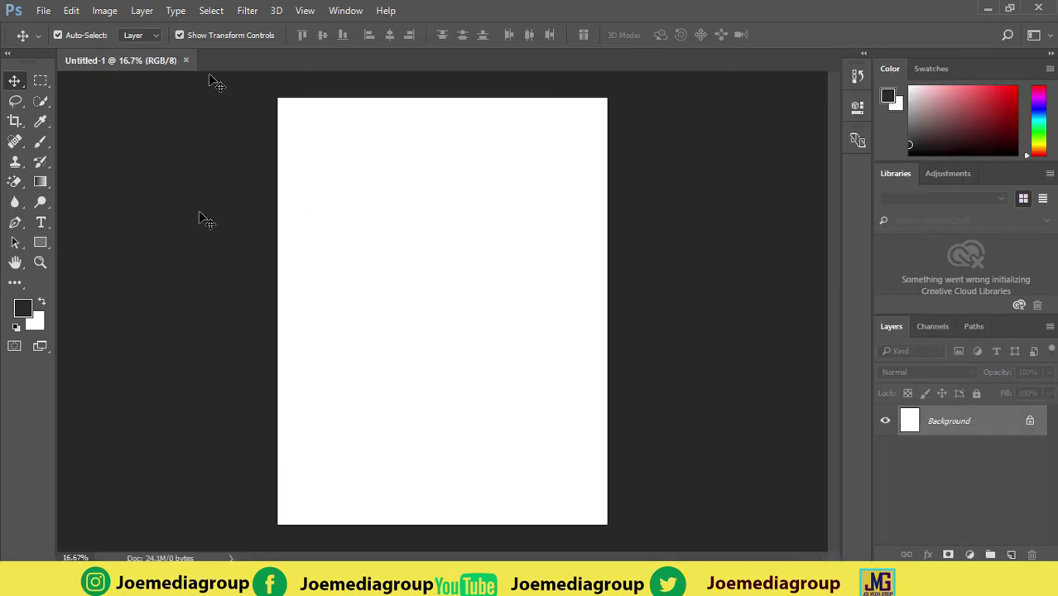
pyautogui.click(43, 11)
pyautogui.click(52, 28)
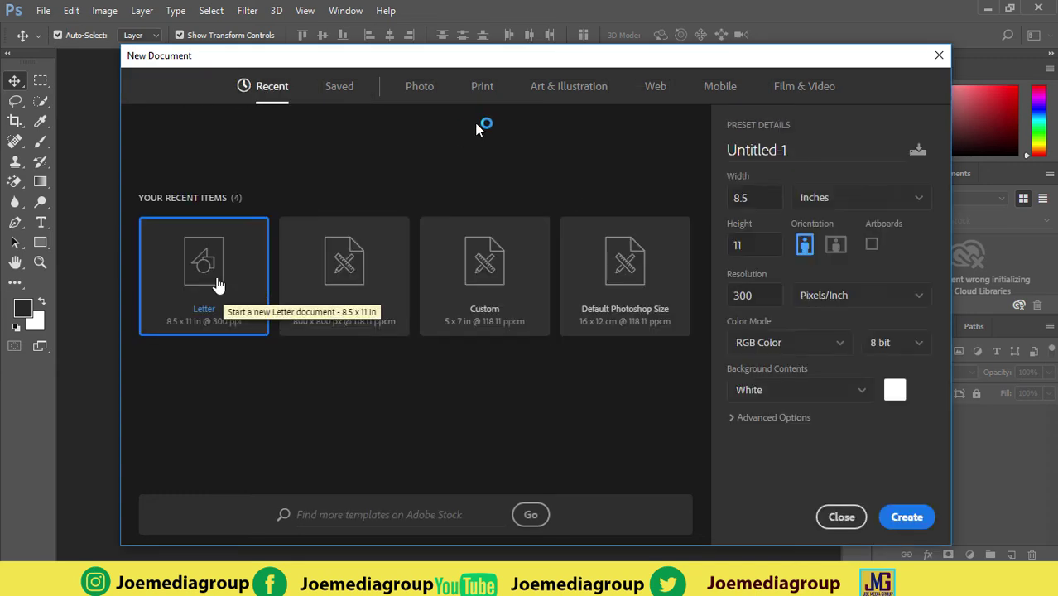
pyautogui.doubleClick(213, 272)
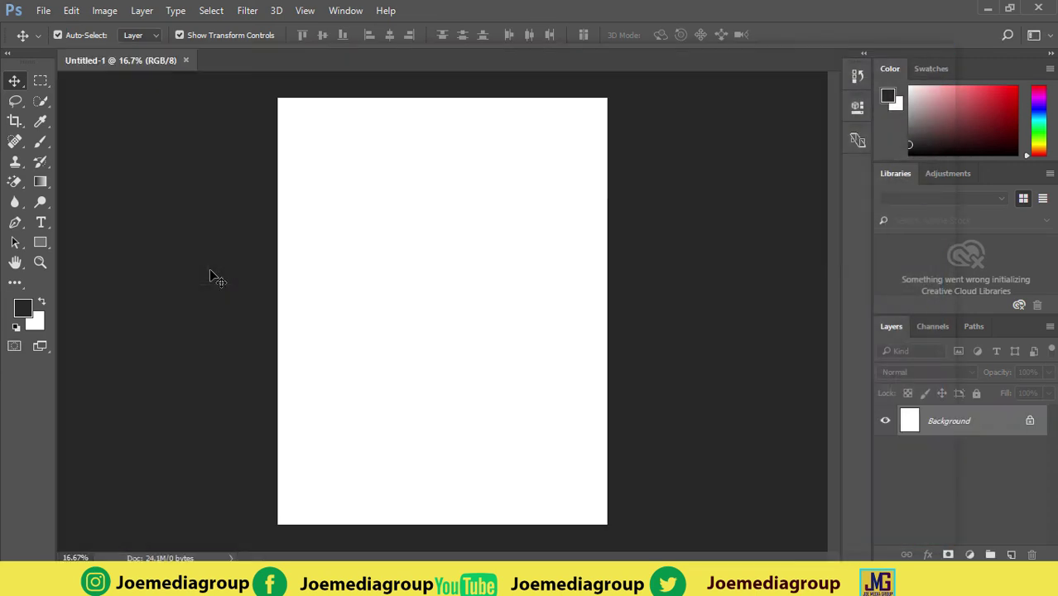
pyautogui.click(186, 60)
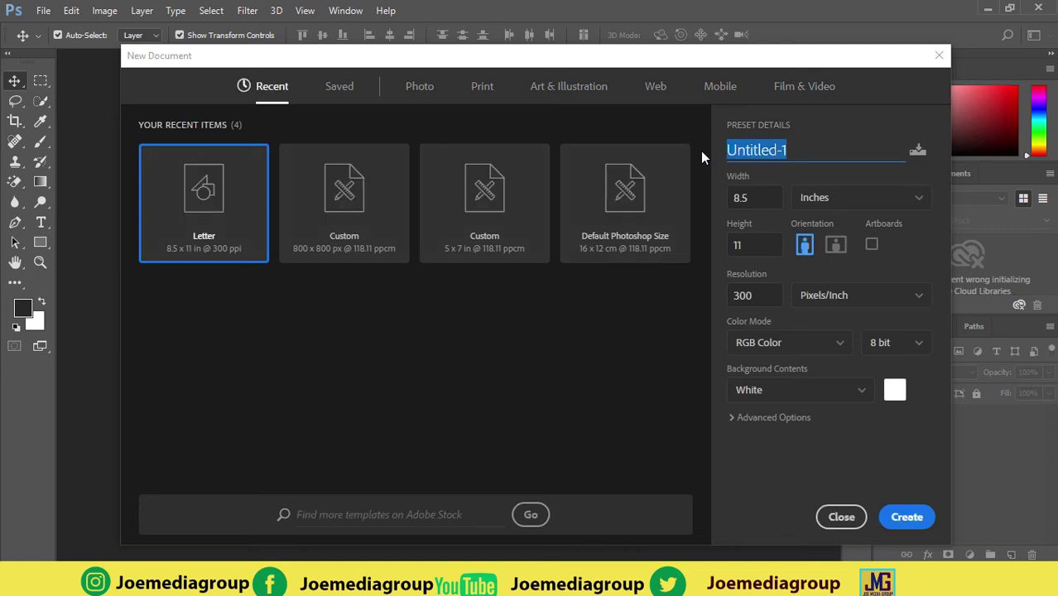
# Name the 8.5 x 11 in, 300 ppi document KIKI and set its colour mode to CMYK Color.
pyautogui.write('ki')
pyautogui.press('BackSpace')
pyautogui.press('BackSpace')
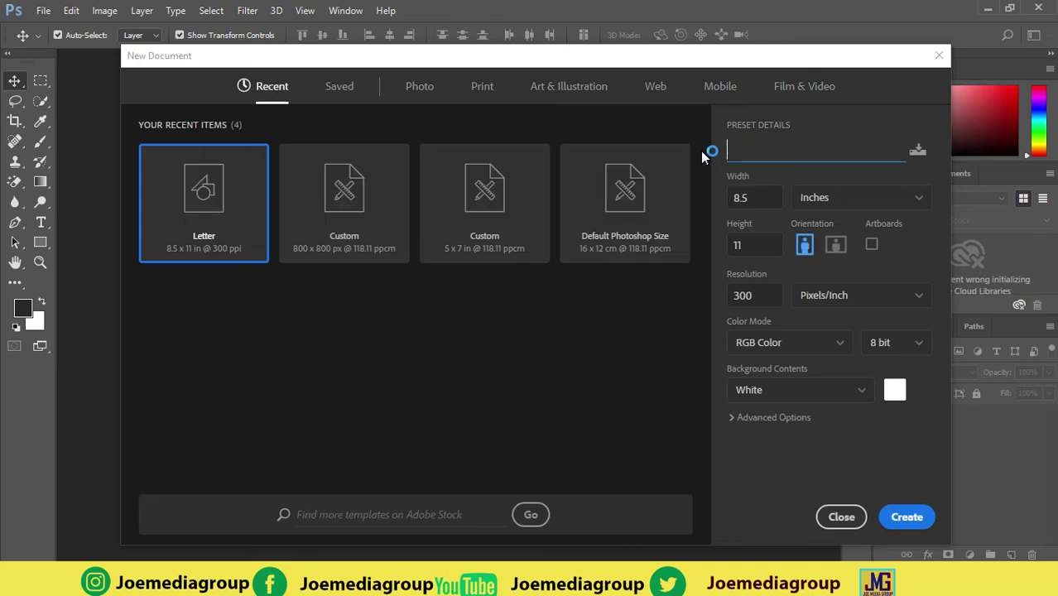
pyautogui.write('KIKI')
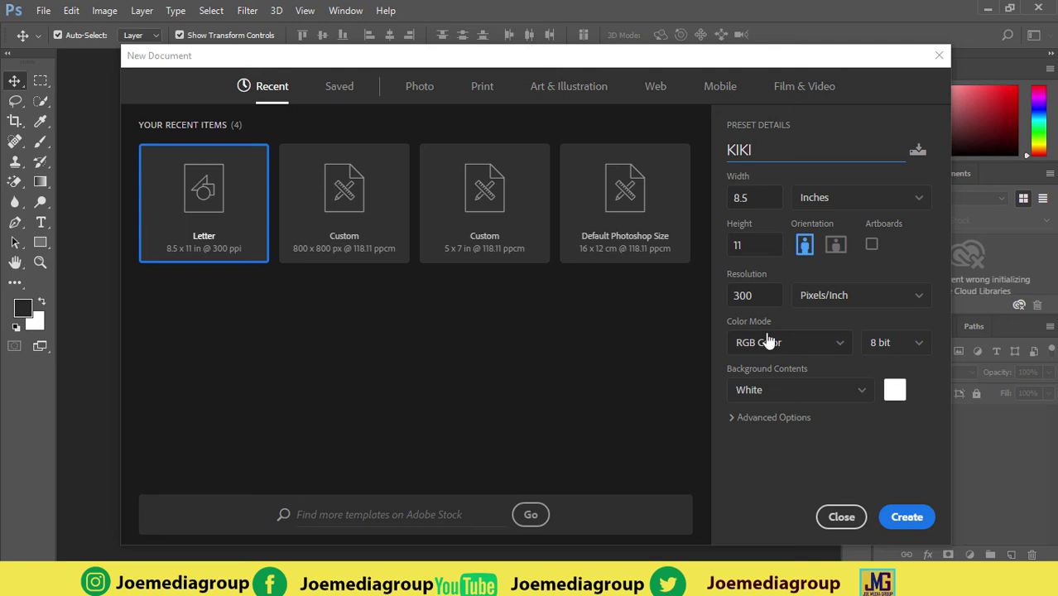
pyautogui.click(832, 344)
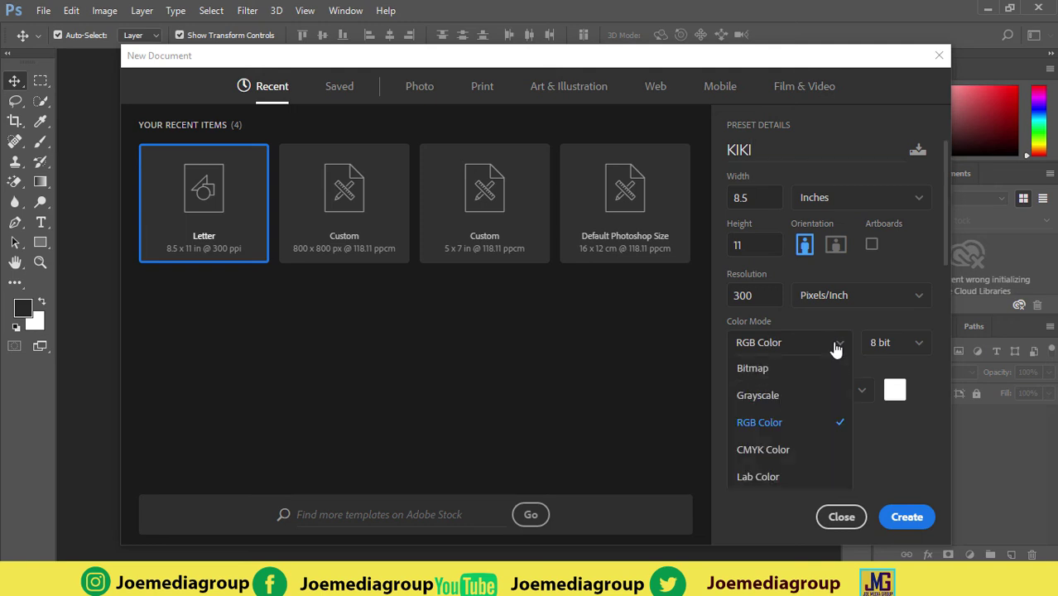
pyautogui.click(761, 451)
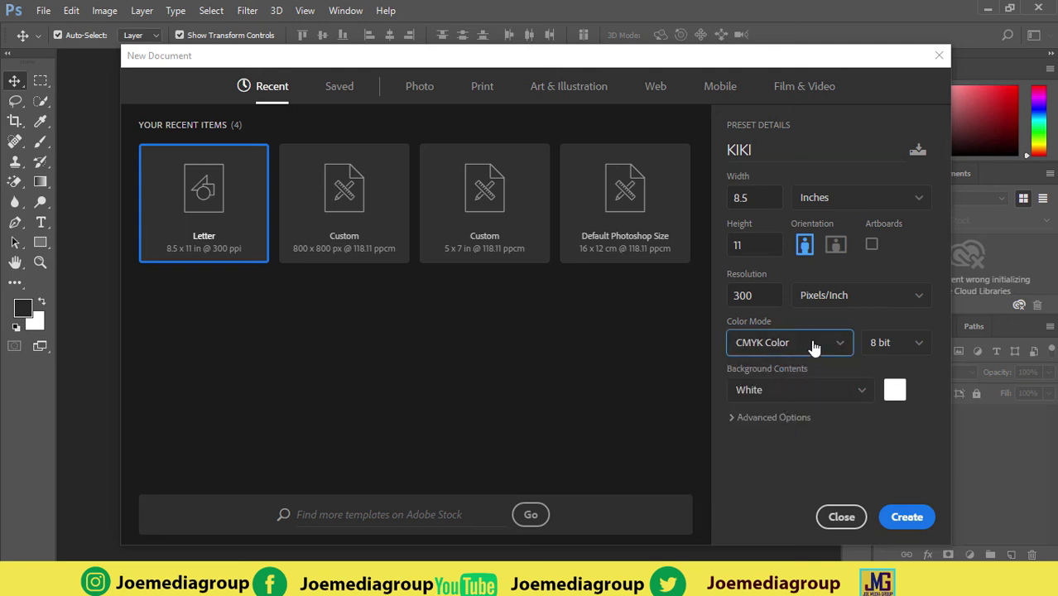
pyautogui.click(814, 344)
pyautogui.click(807, 343)
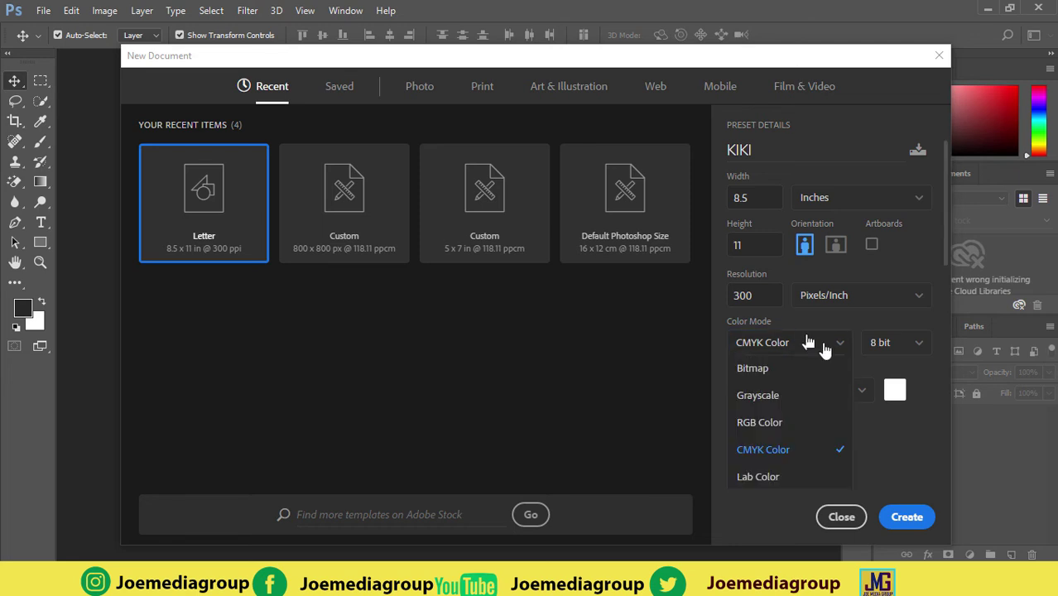
pyautogui.click(807, 344)
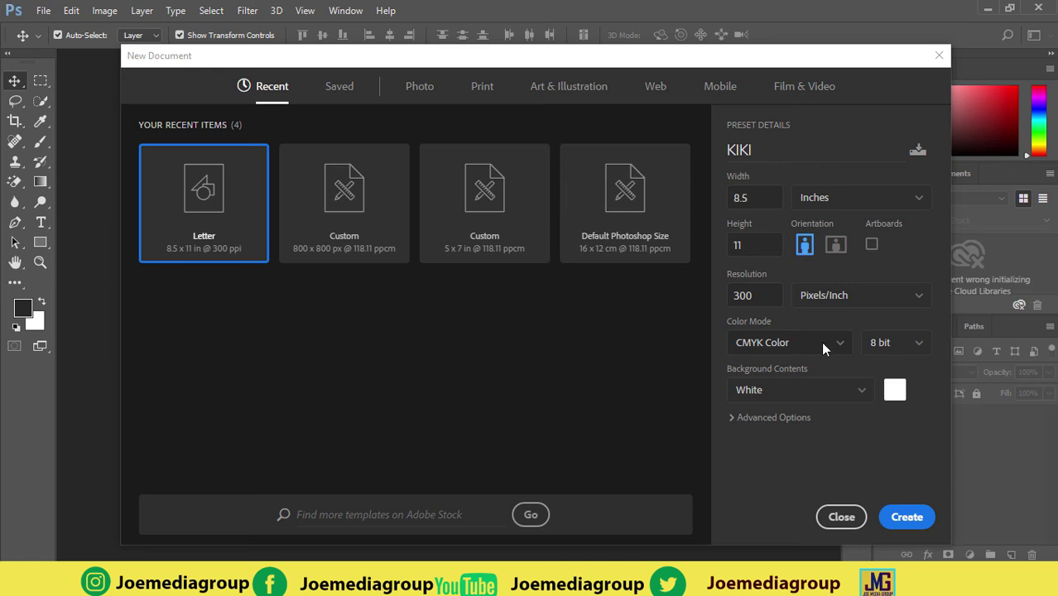
pyautogui.click(824, 347)
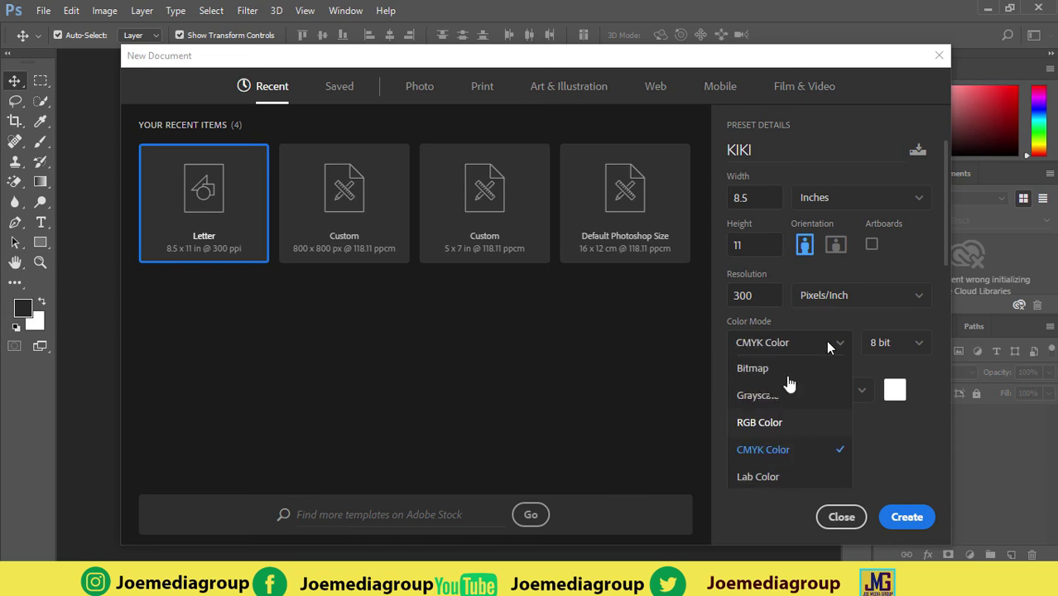
pyautogui.click(774, 422)
pyautogui.click(793, 447)
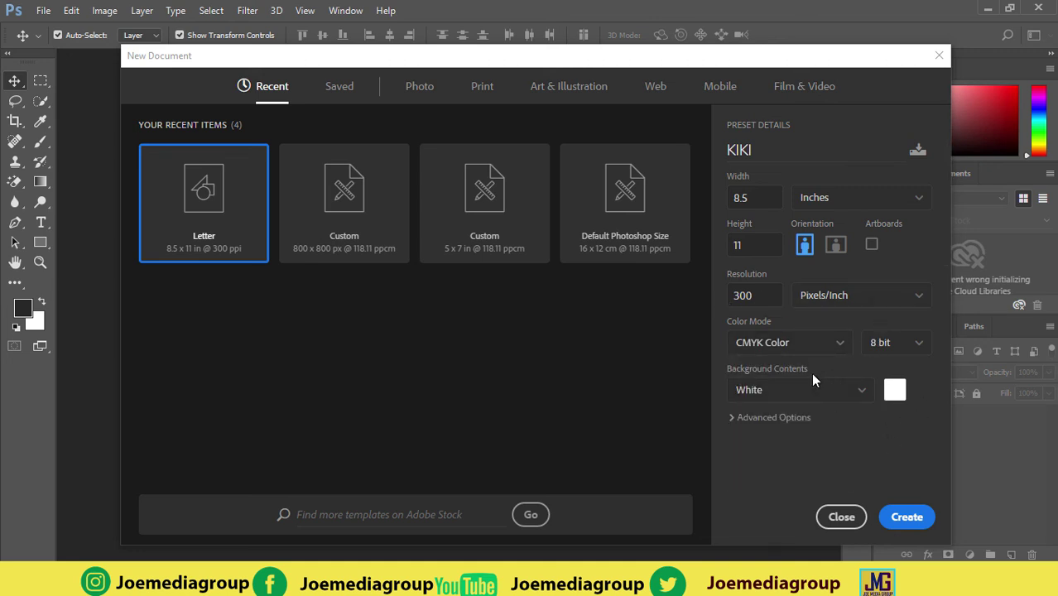
# Create the blank white KIKI canvas as a CMYK/8 document with one Background layer.
pyautogui.click(906, 515)
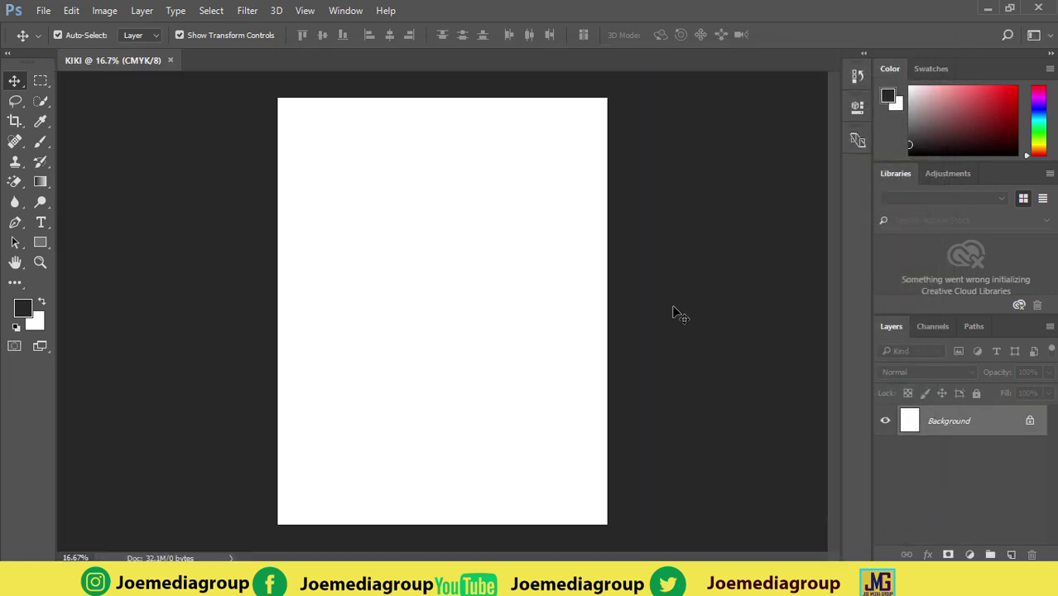